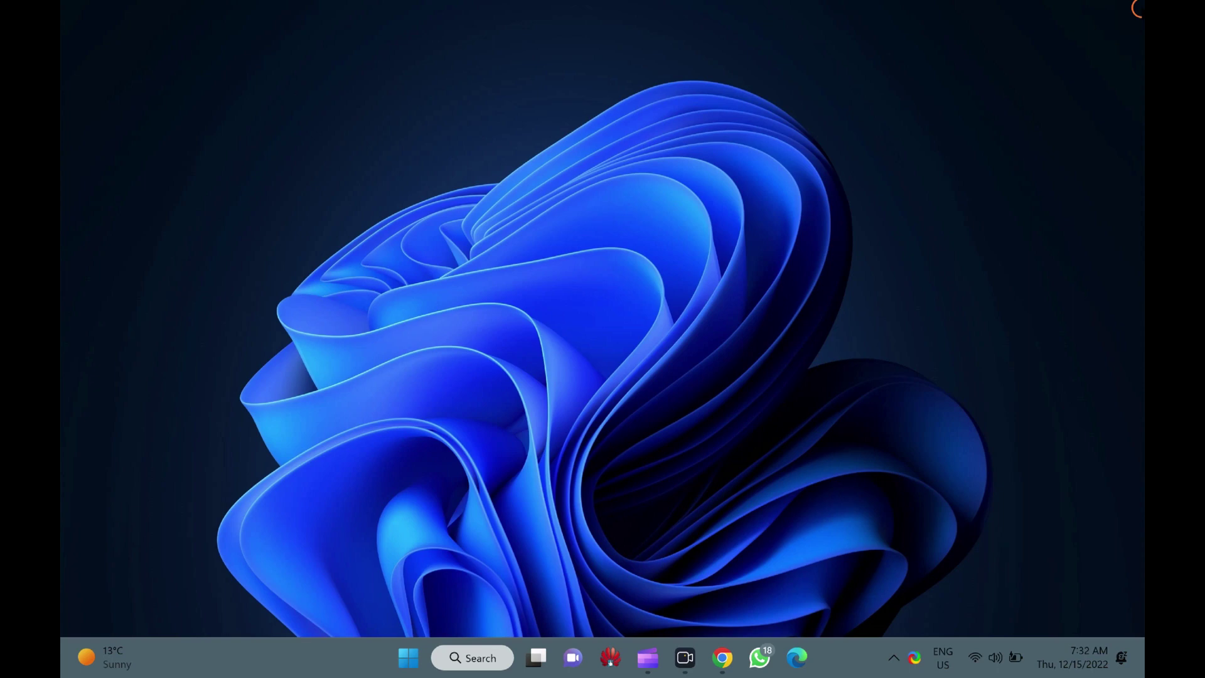
Launch Chrome in a new window and reach the saved passwords list via the profile menu.
left_click(728, 656)
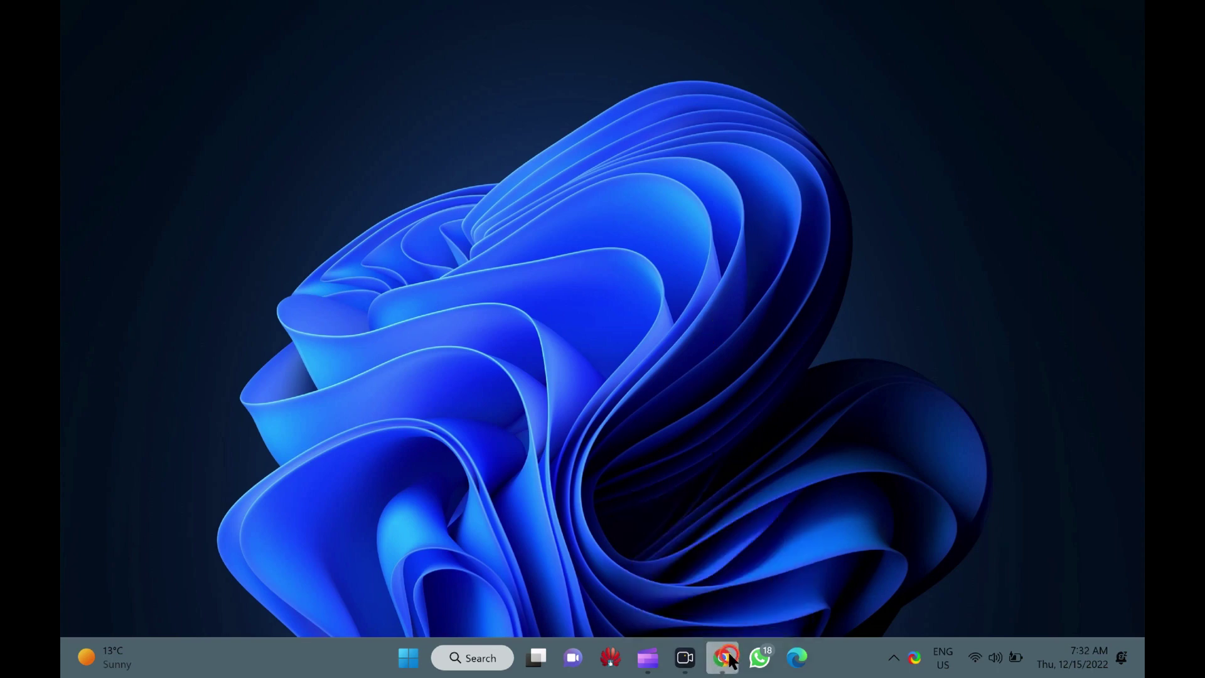
left_click(713, 559)
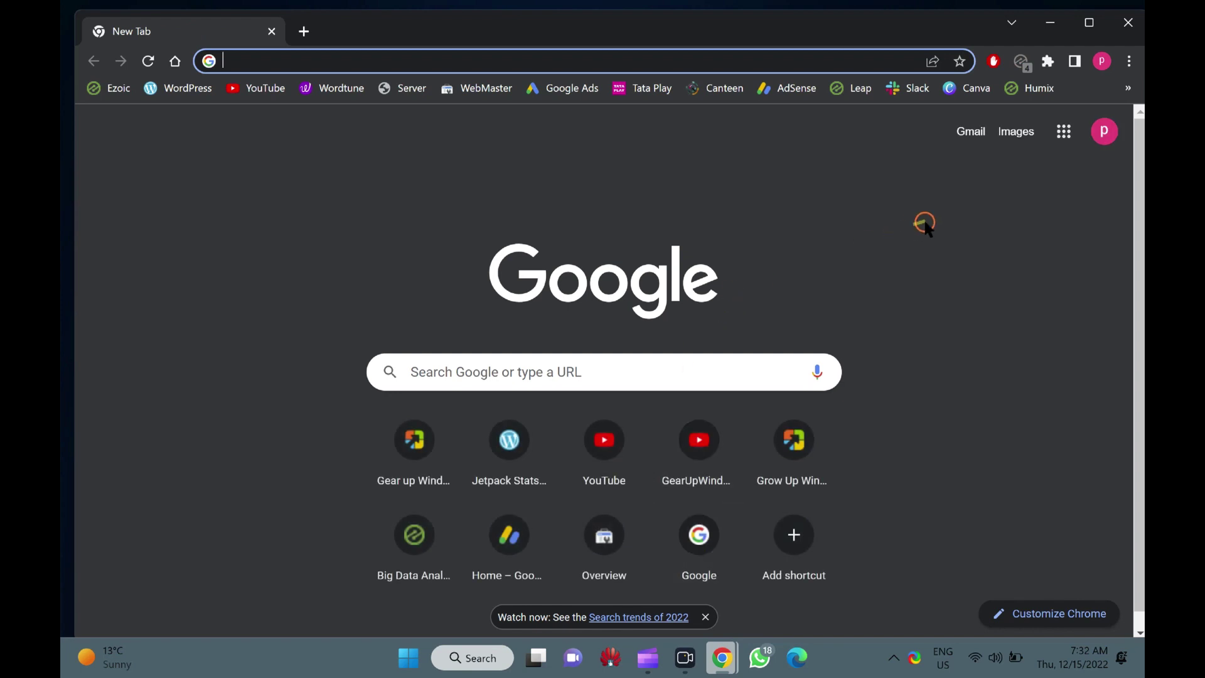
left_click(1103, 61)
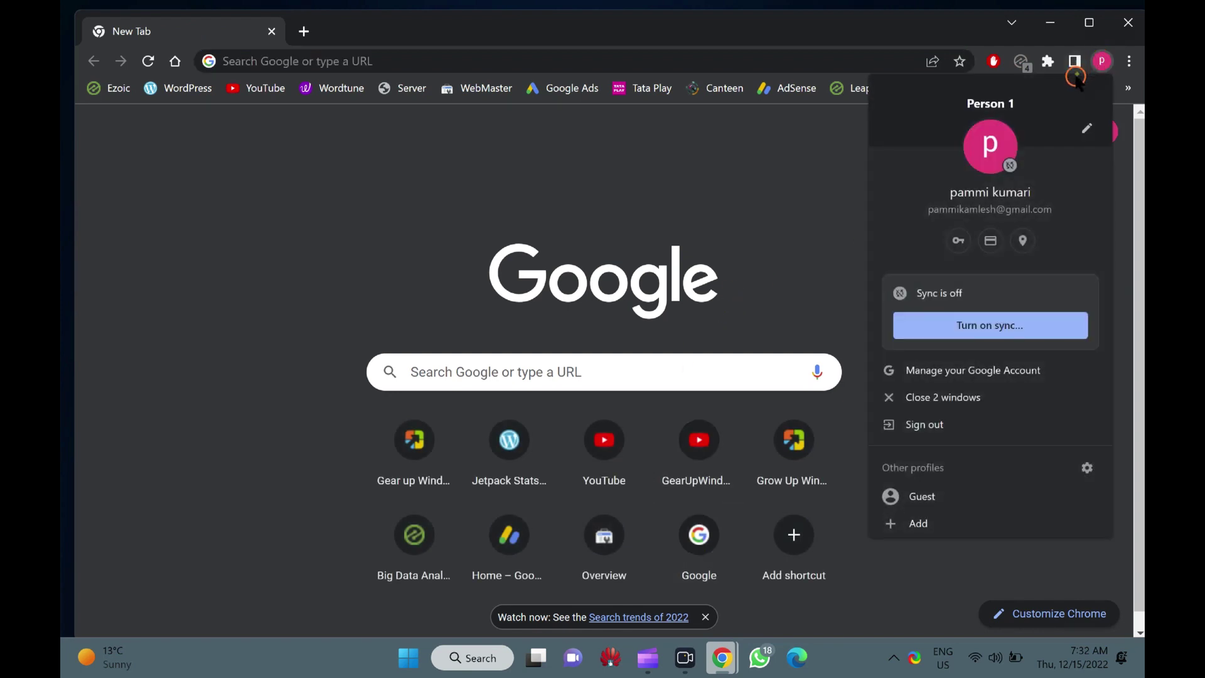
left_click(960, 242)
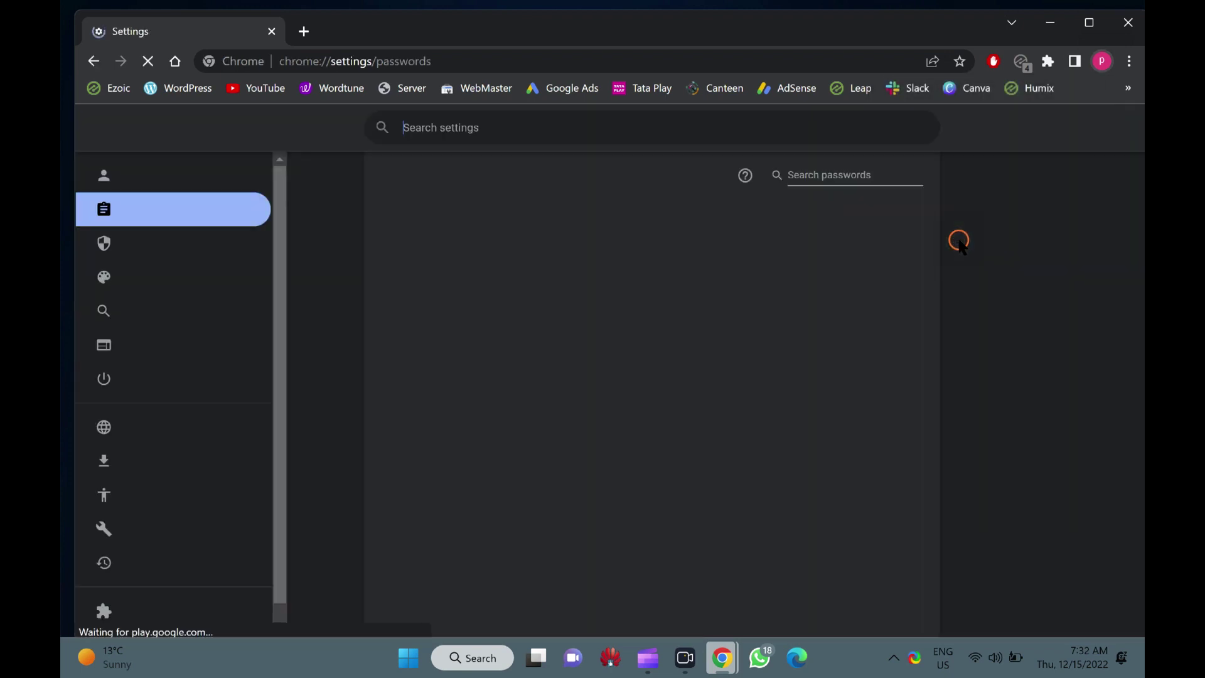
scroll(777, 333, "down", 3)
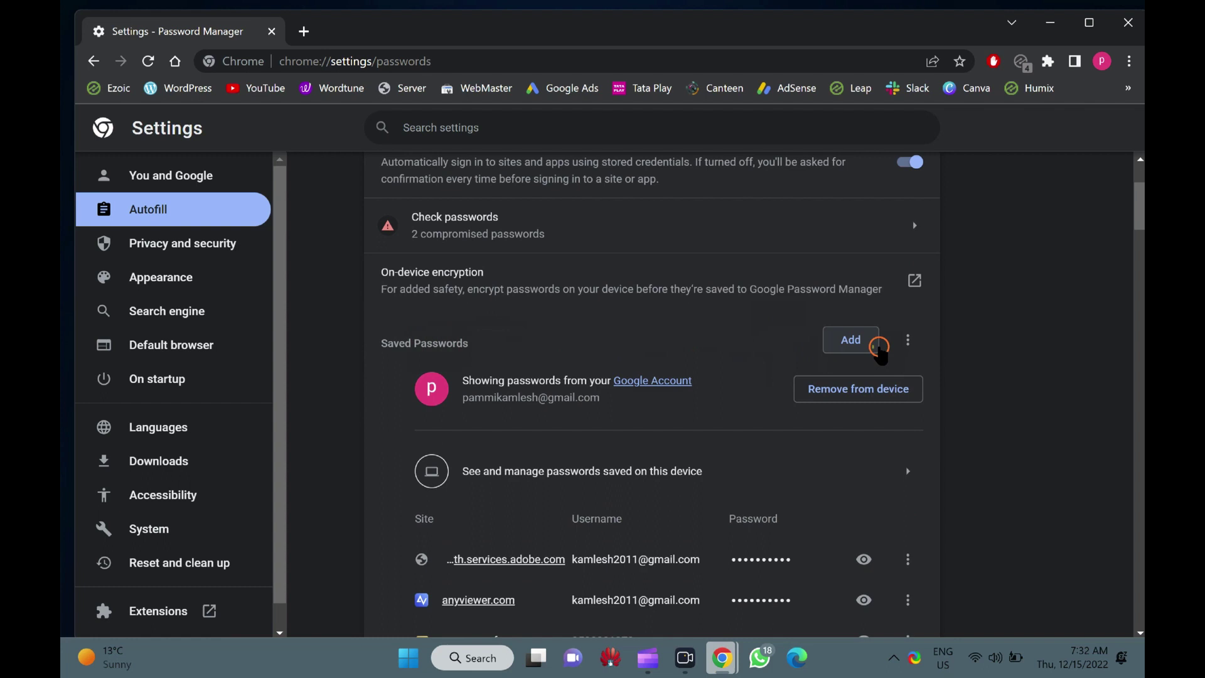
Choose Export passwords from the saved passwords menu and confirm the export.
left_click(909, 342)
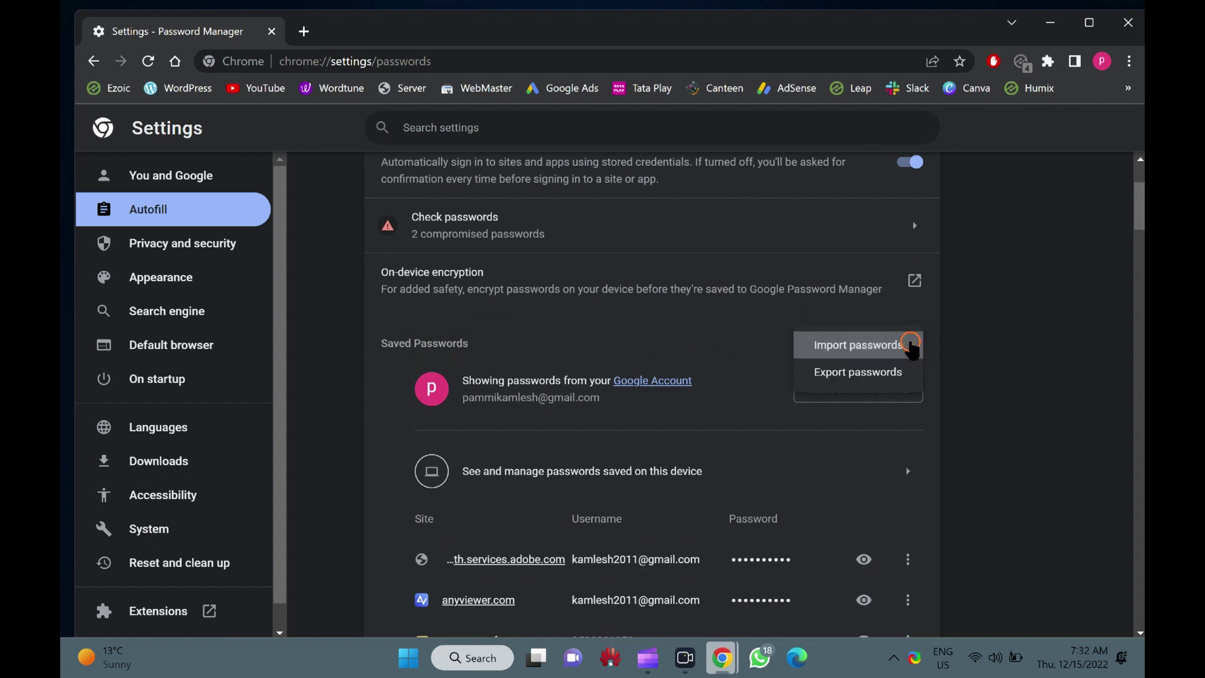
left_click(883, 375)
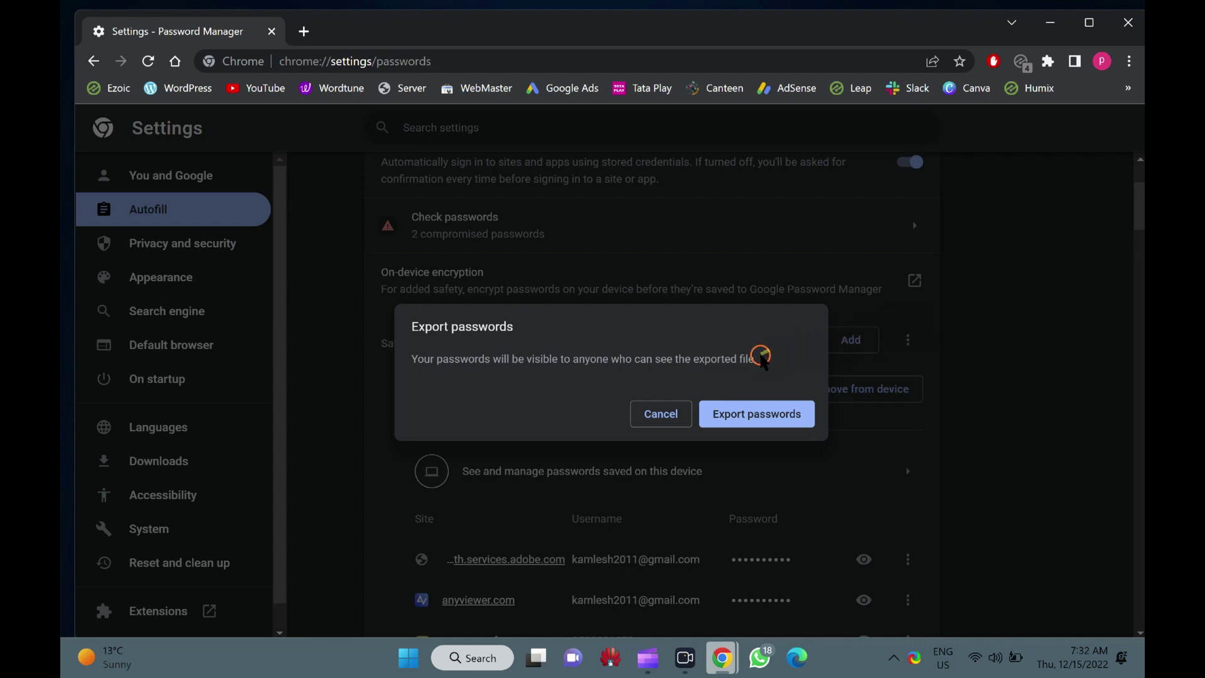
left_click(739, 419)
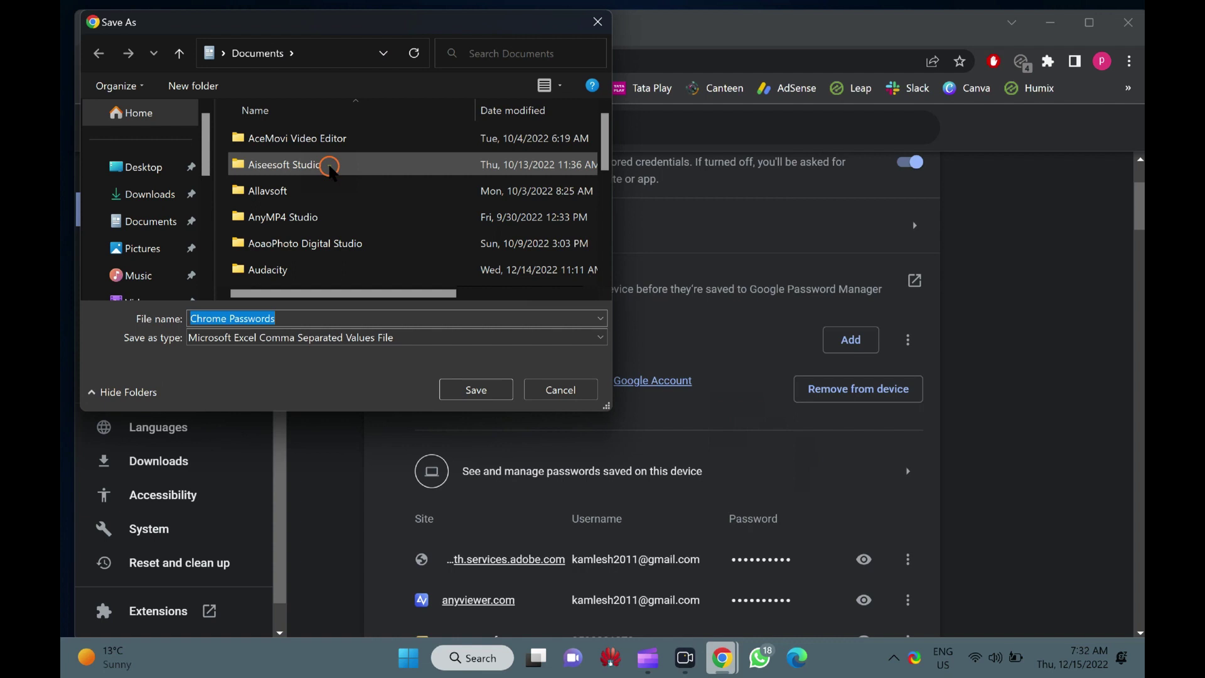
Save the export as Chrome Passwords.csv on the Desktop, replacing the existing file.
left_click(128, 169)
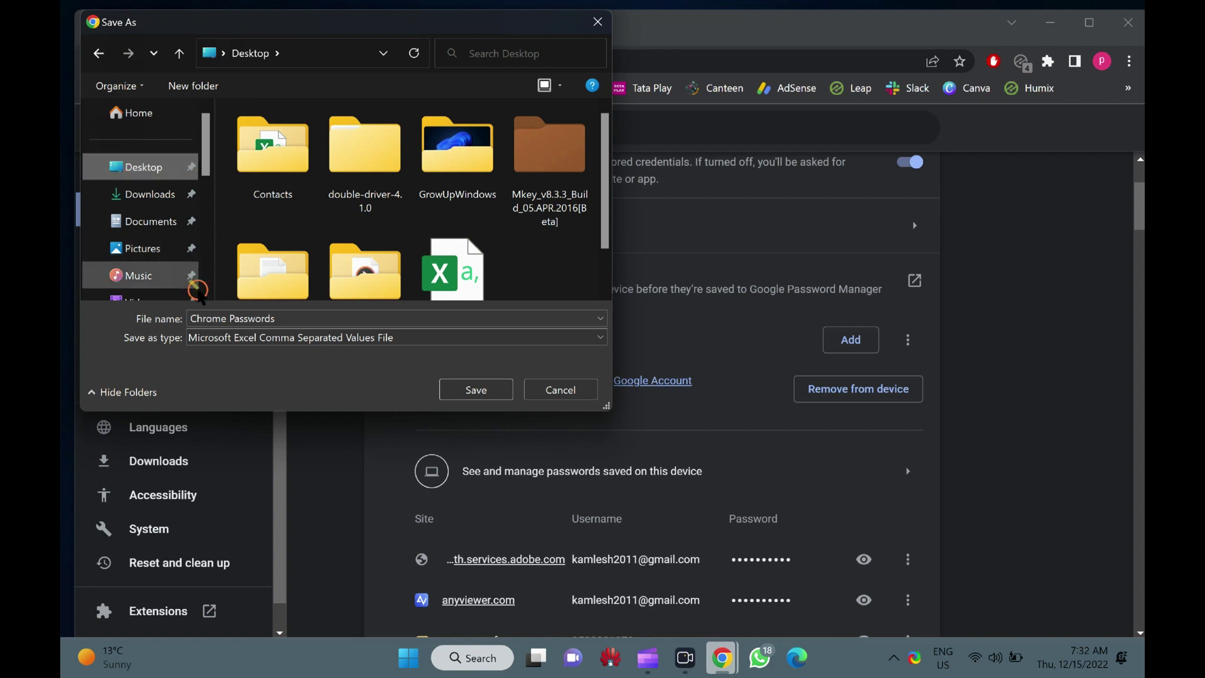
left_click(290, 317)
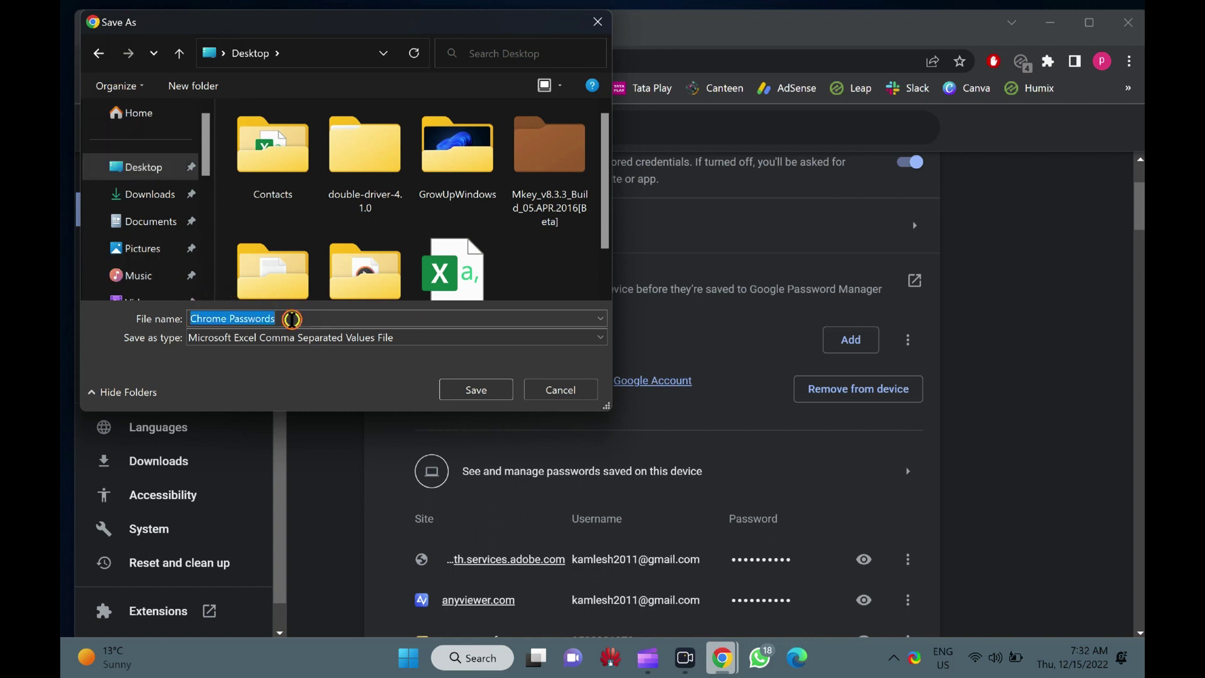
left_click(487, 392)
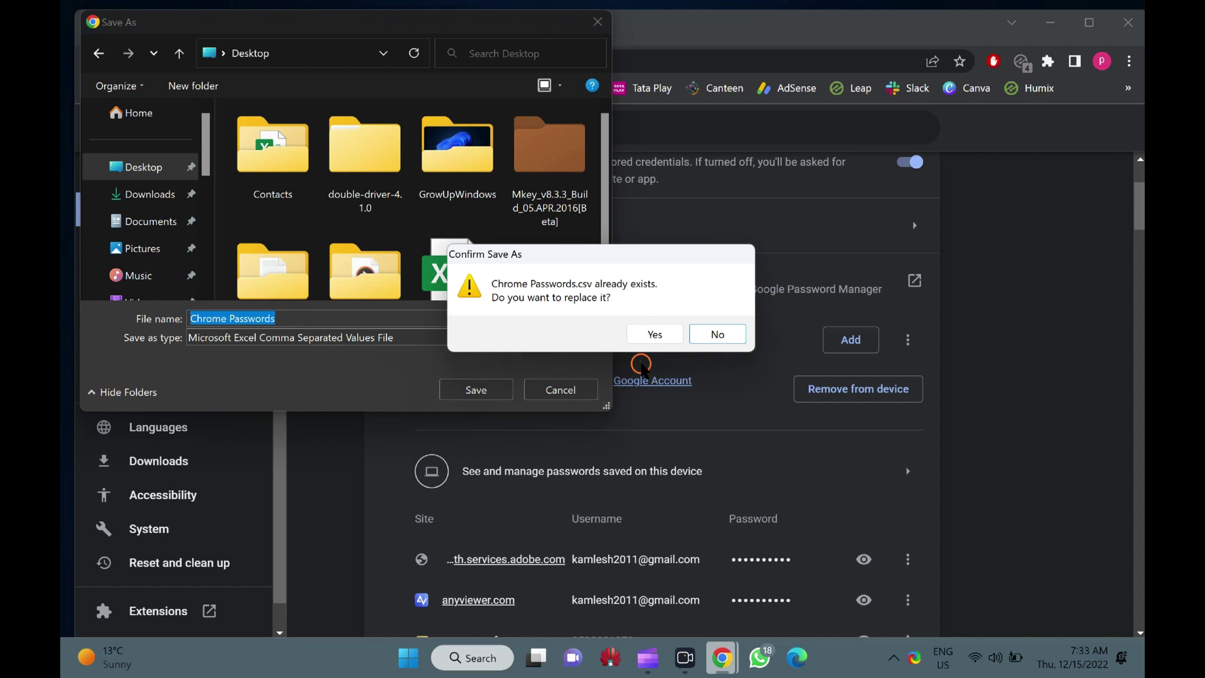
left_click(656, 334)
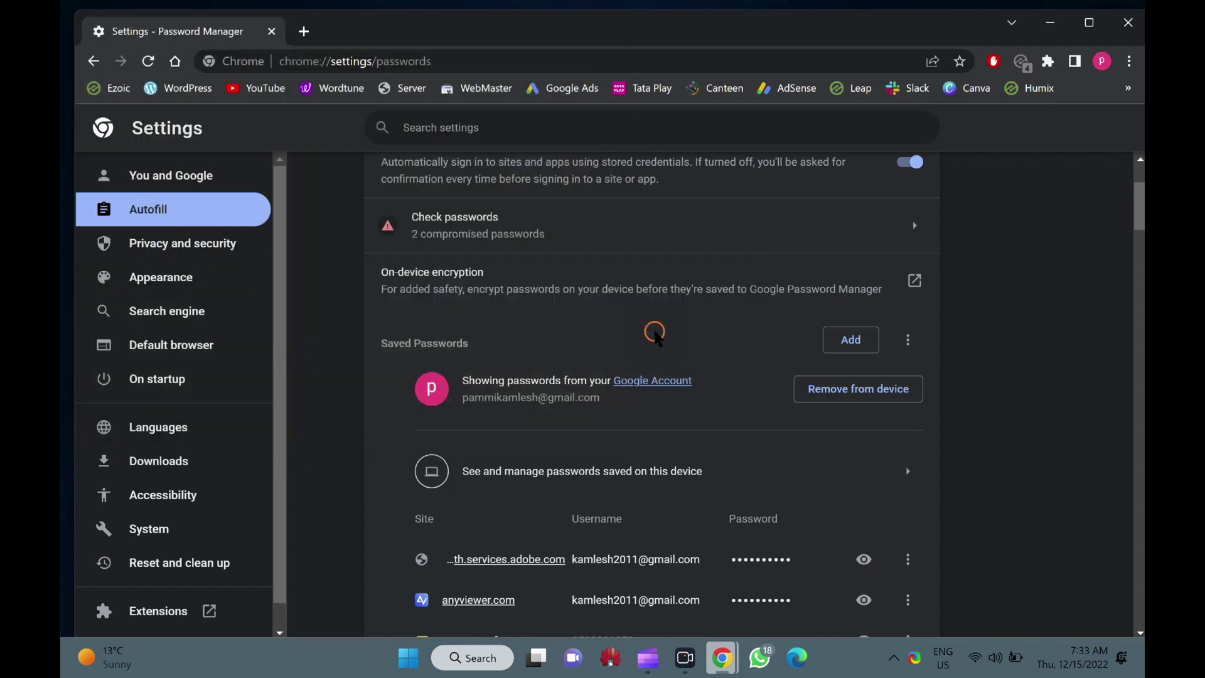
Close Chrome and turn on Show desktop icons.
left_click(1128, 23)
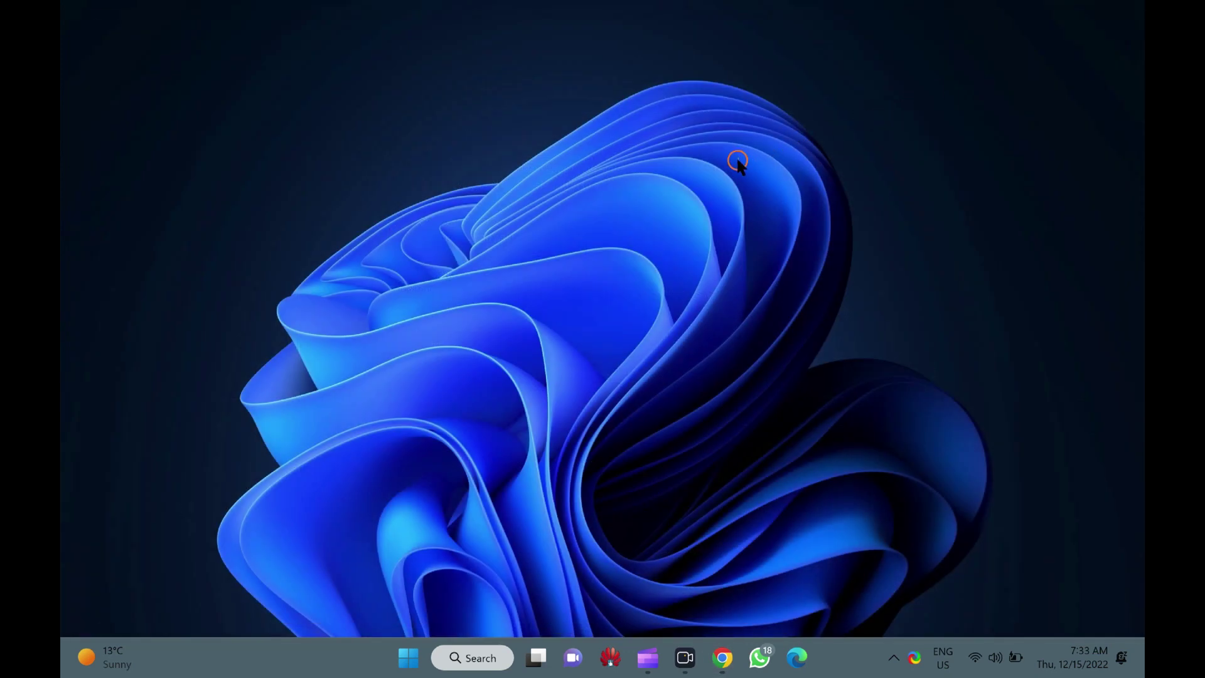
right_click(735, 156)
mouse_move(782, 180)
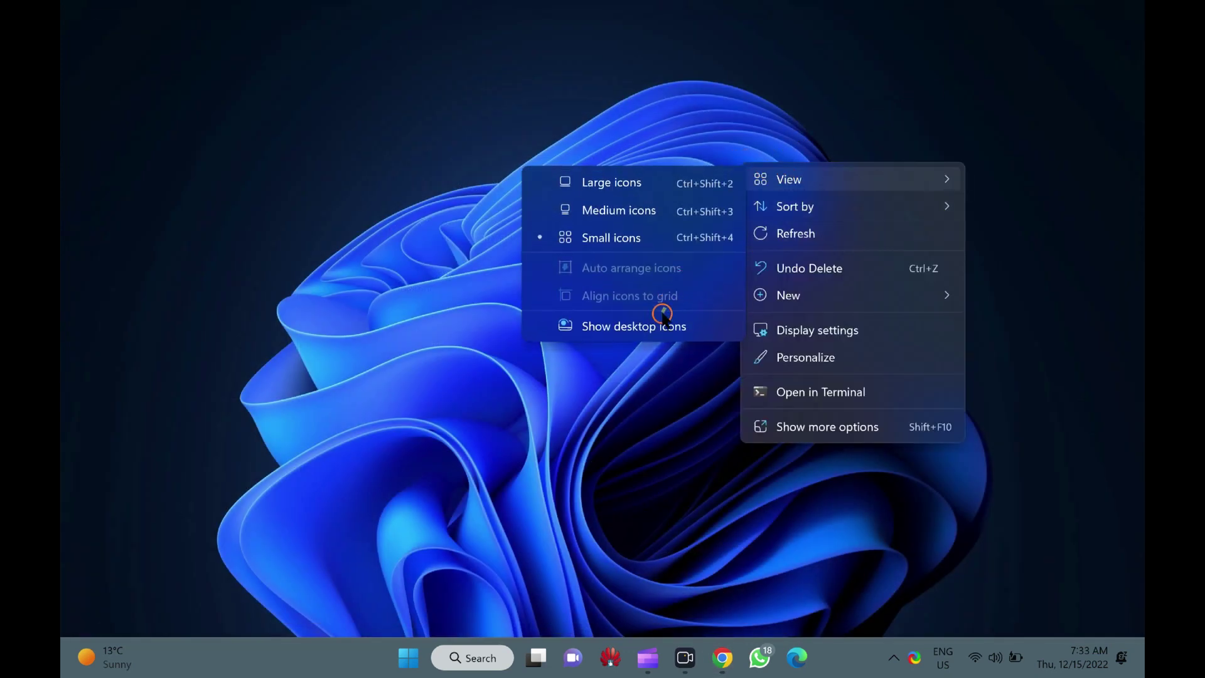
left_click(615, 325)
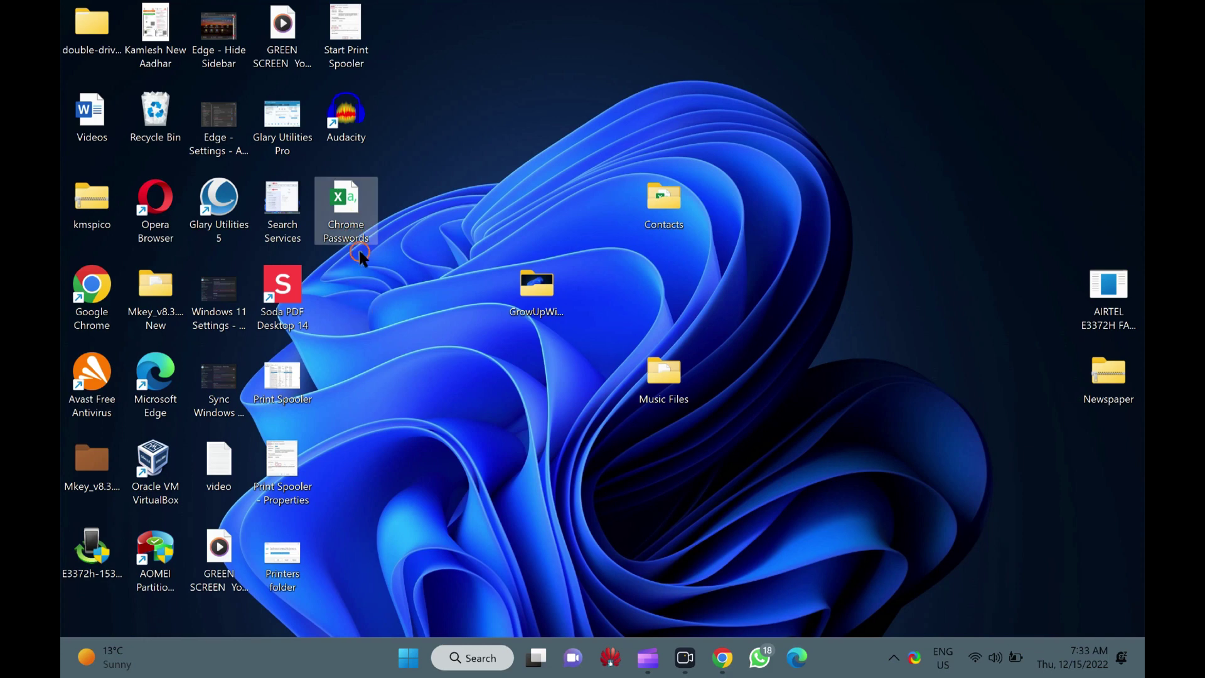
Open the exported Chrome Passwords file on the desktop and check its options.
double_click(349, 198)
right_click(536, 129)
mouse_move(589, 148)
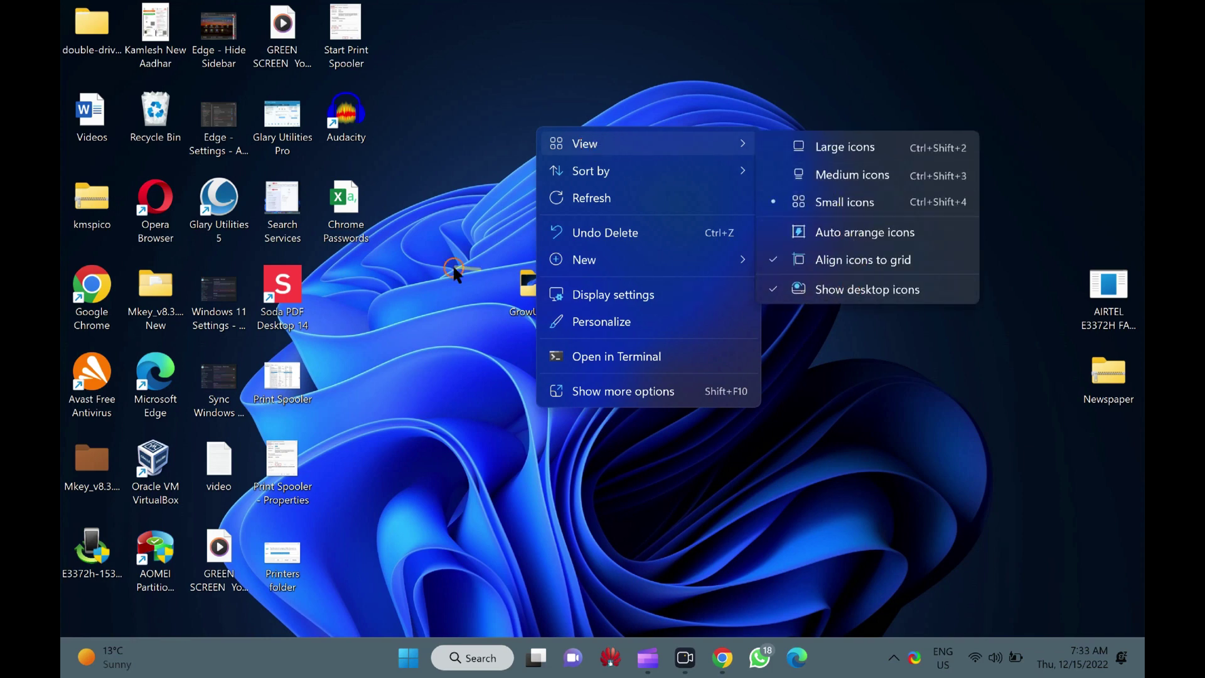
right_click(360, 199)
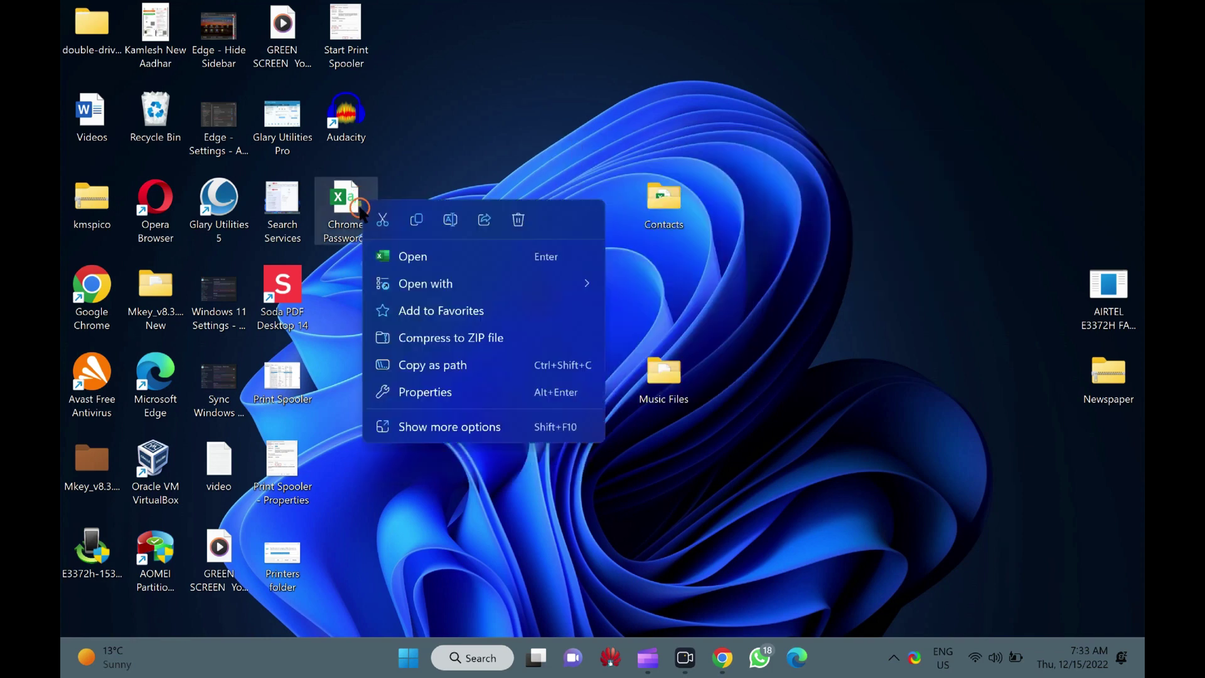
left_click(490, 157)
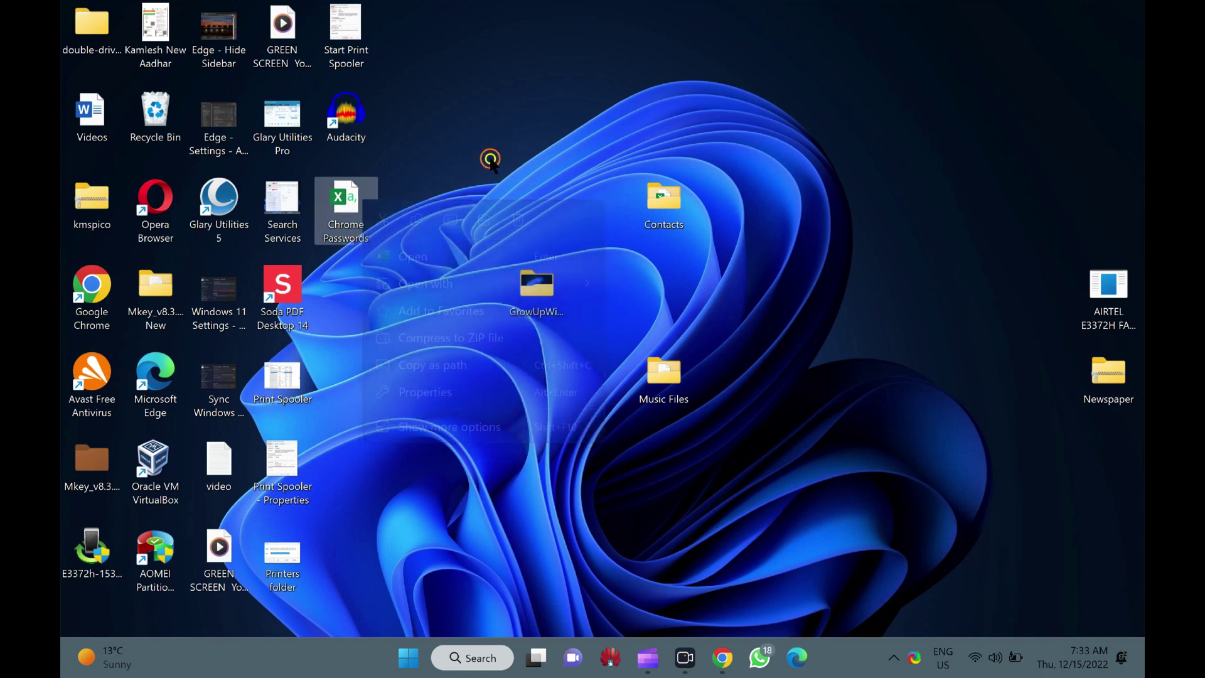
Uncheck Show desktop icons in the desktop's View menu.
right_click(499, 164)
mouse_move(545, 177)
left_click(814, 319)
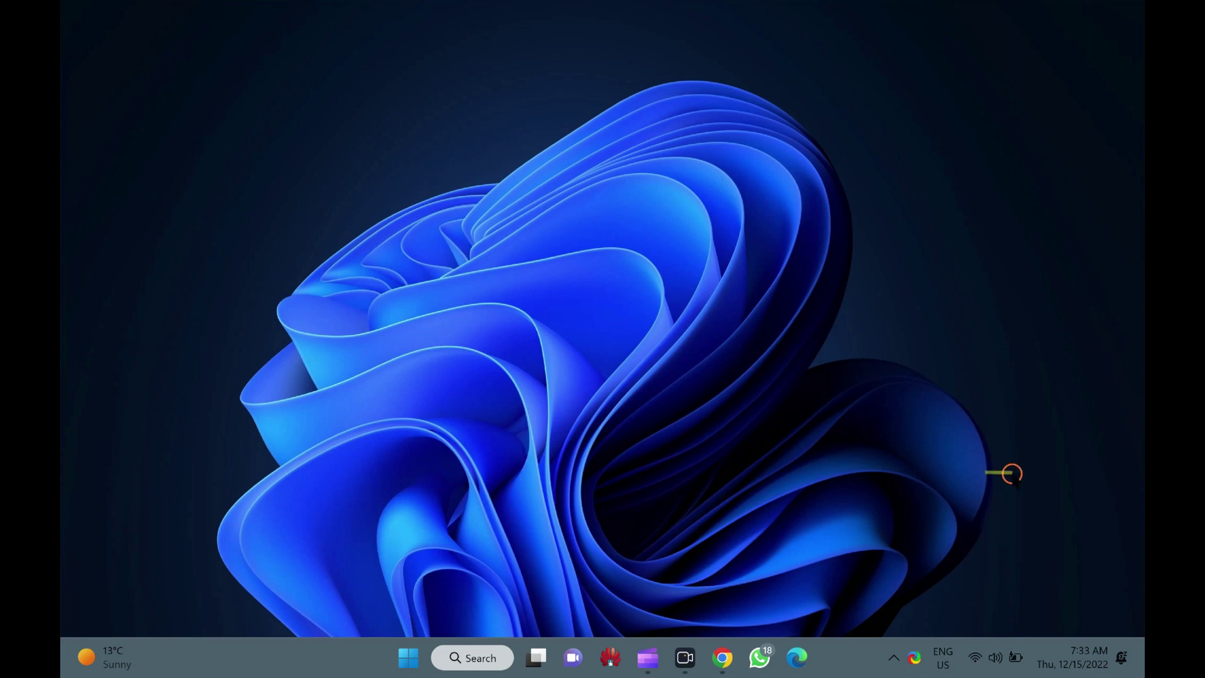
Open a new Chrome window from the taskbar and reach the saved passwords list.
right_click(723, 655)
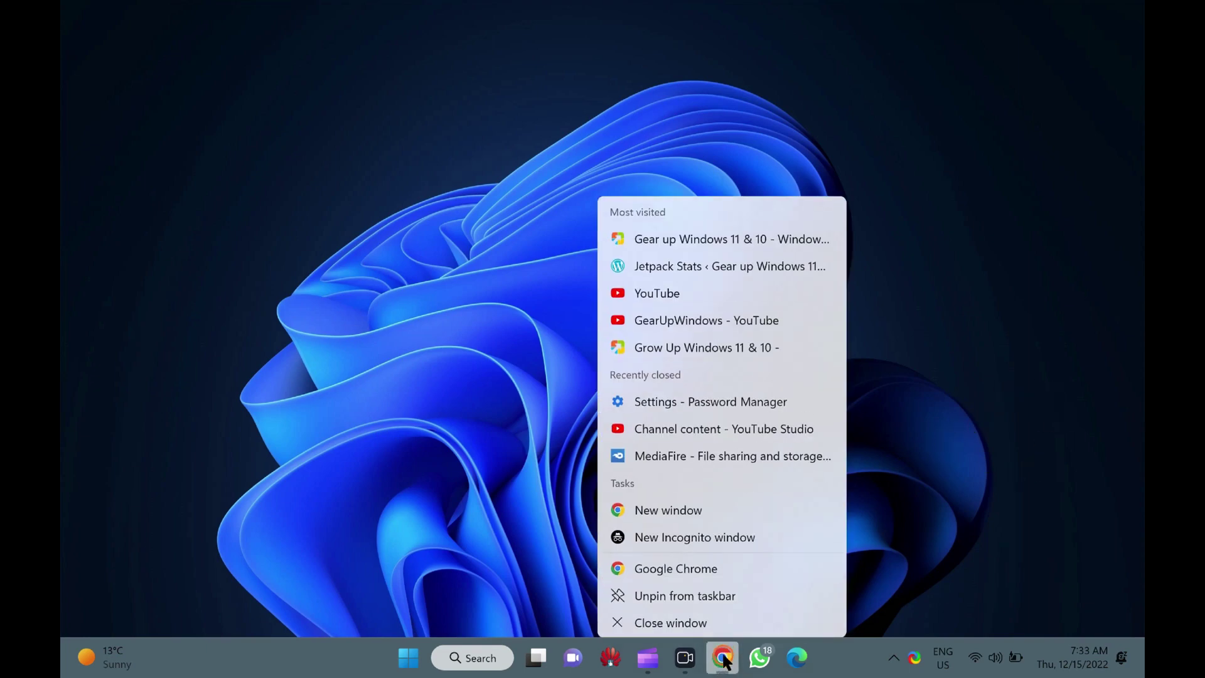
left_click(764, 565)
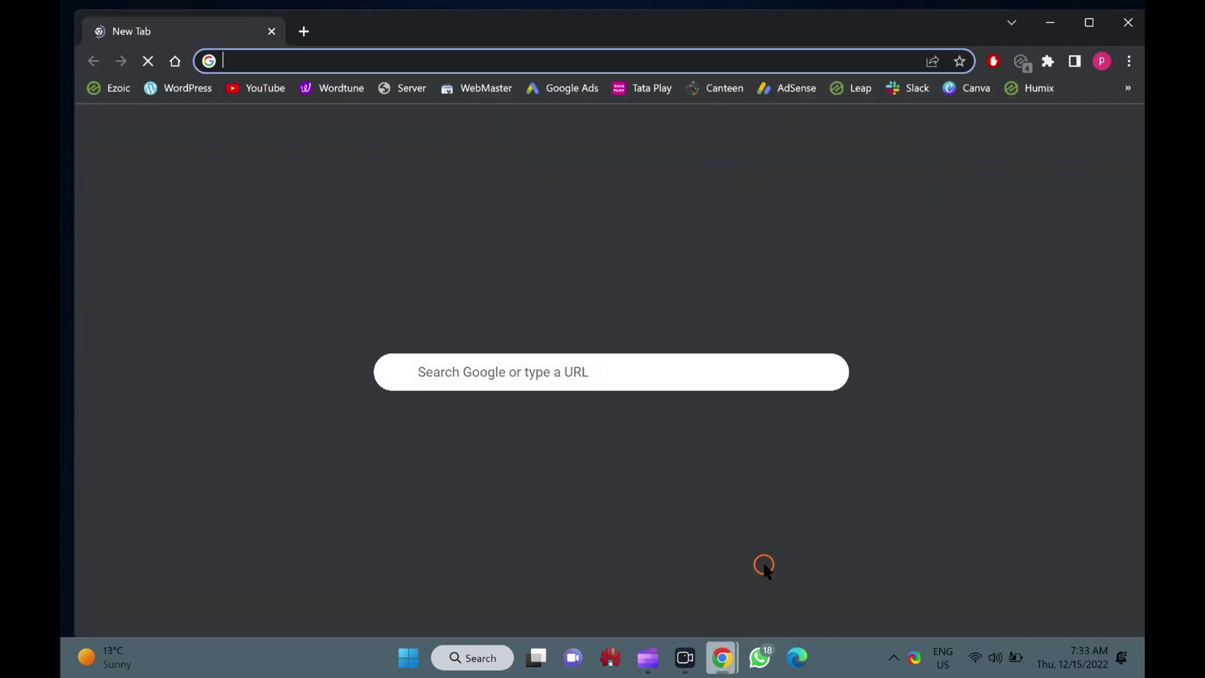
left_click(1102, 61)
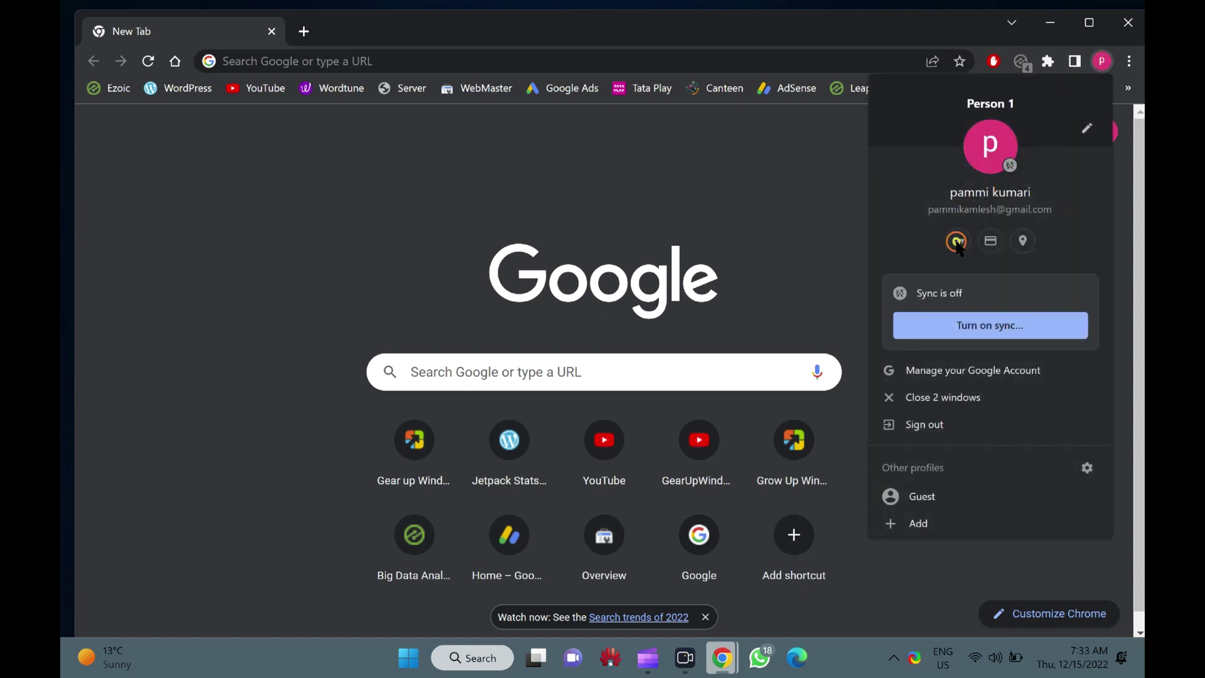
left_click(956, 243)
scroll(772, 339, "down", 1)
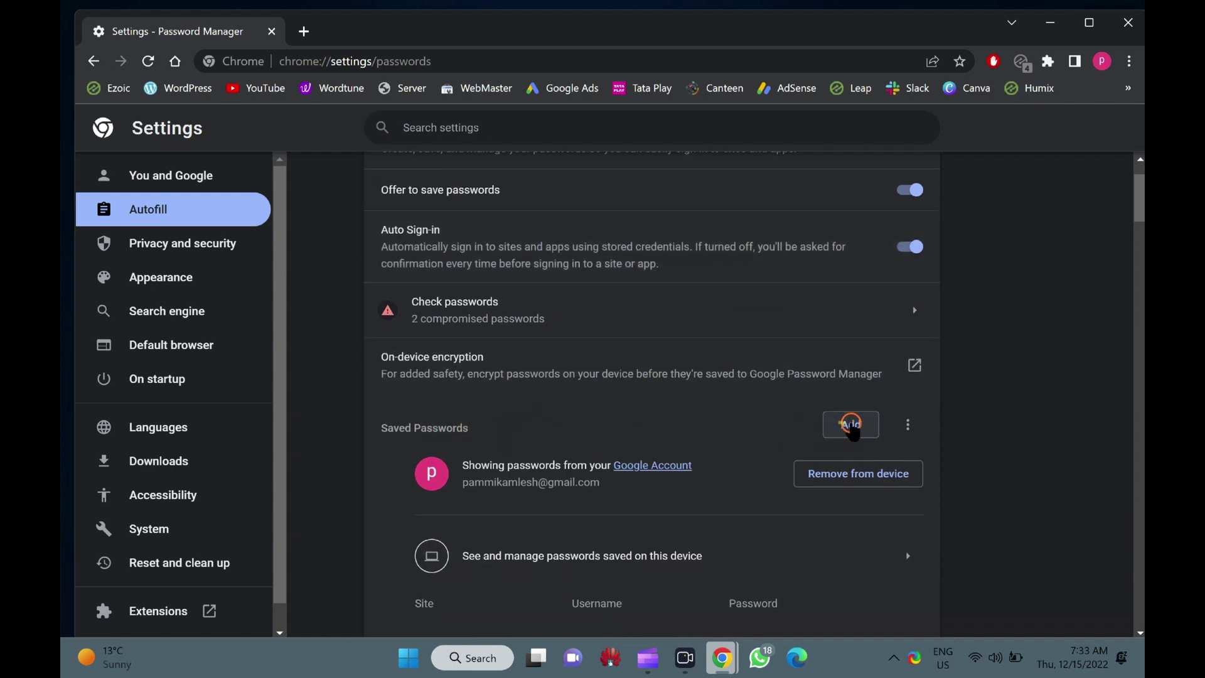
Start Import passwords, keep Save only on this device, and open the file picker.
left_click(909, 426)
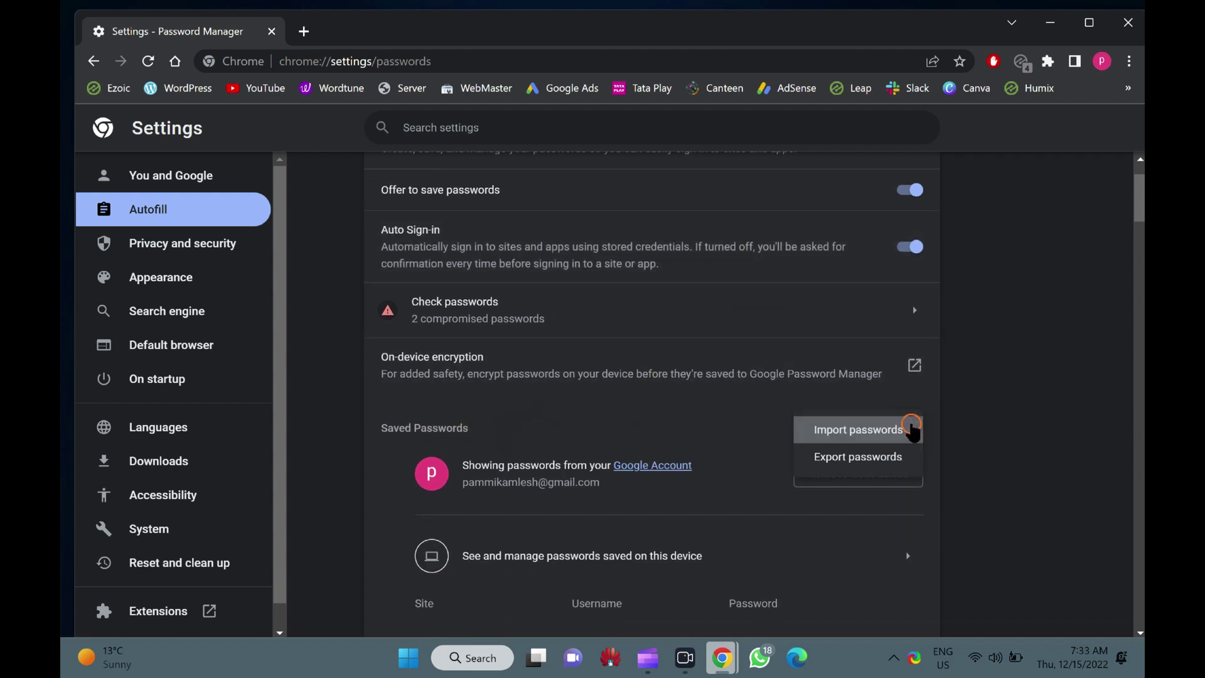
left_click(853, 431)
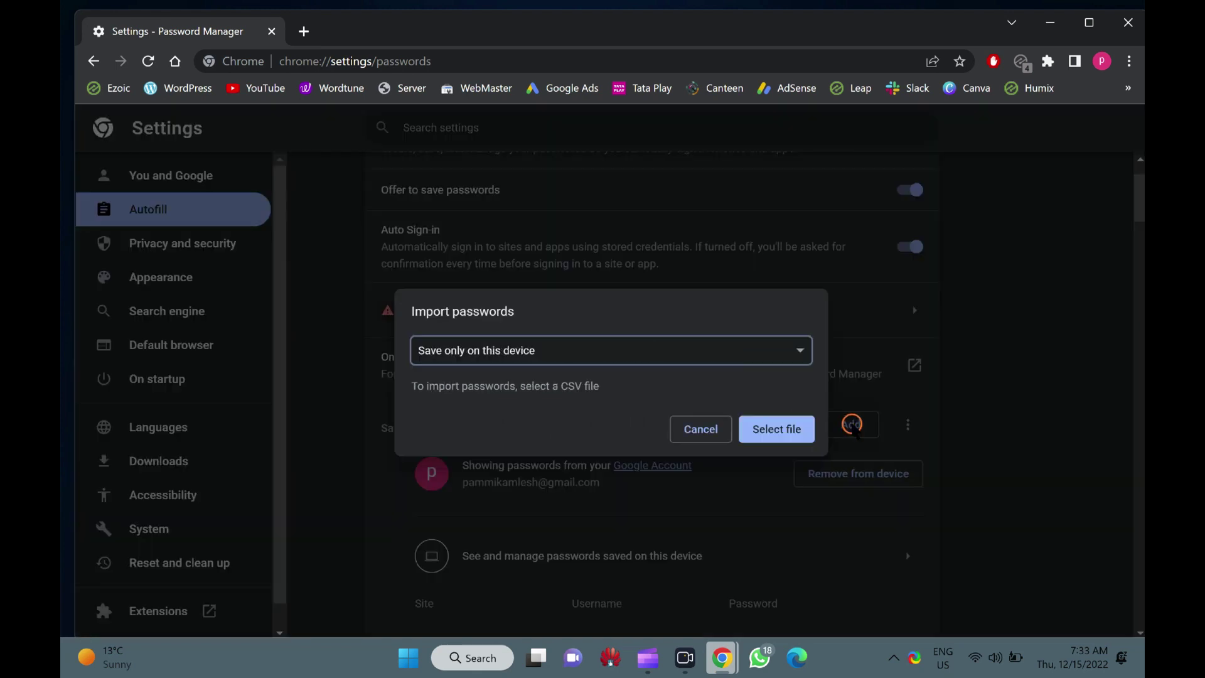
left_click(604, 352)
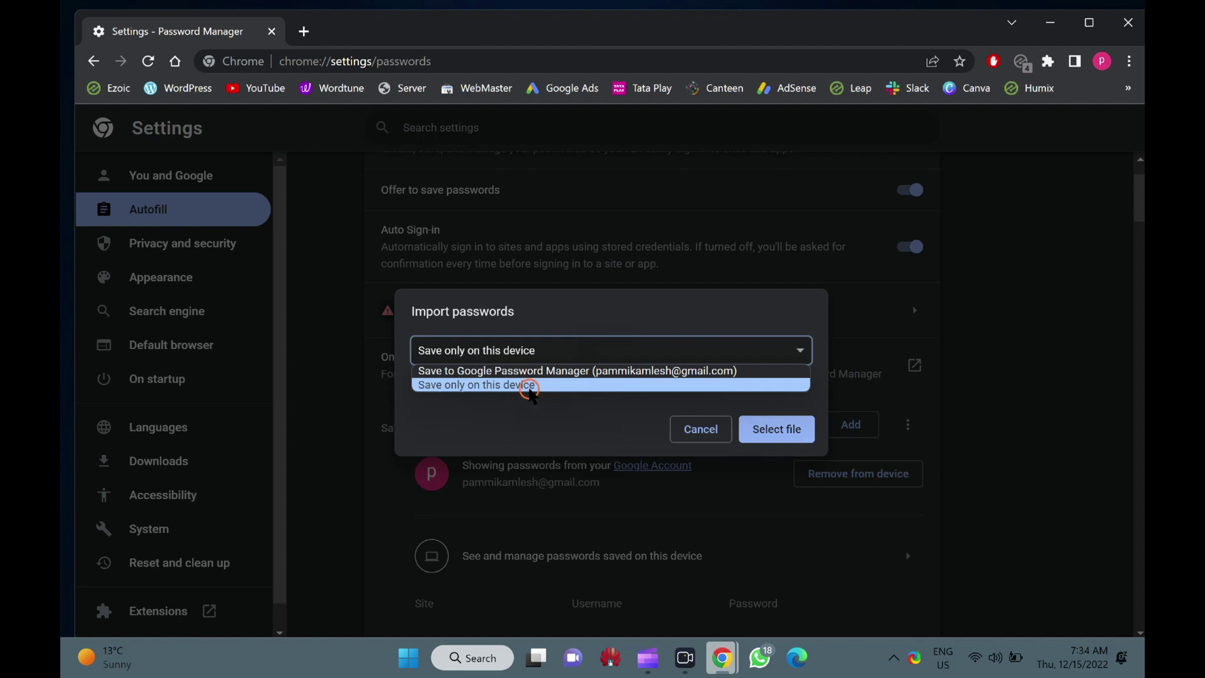
left_click(529, 388)
left_click(599, 424)
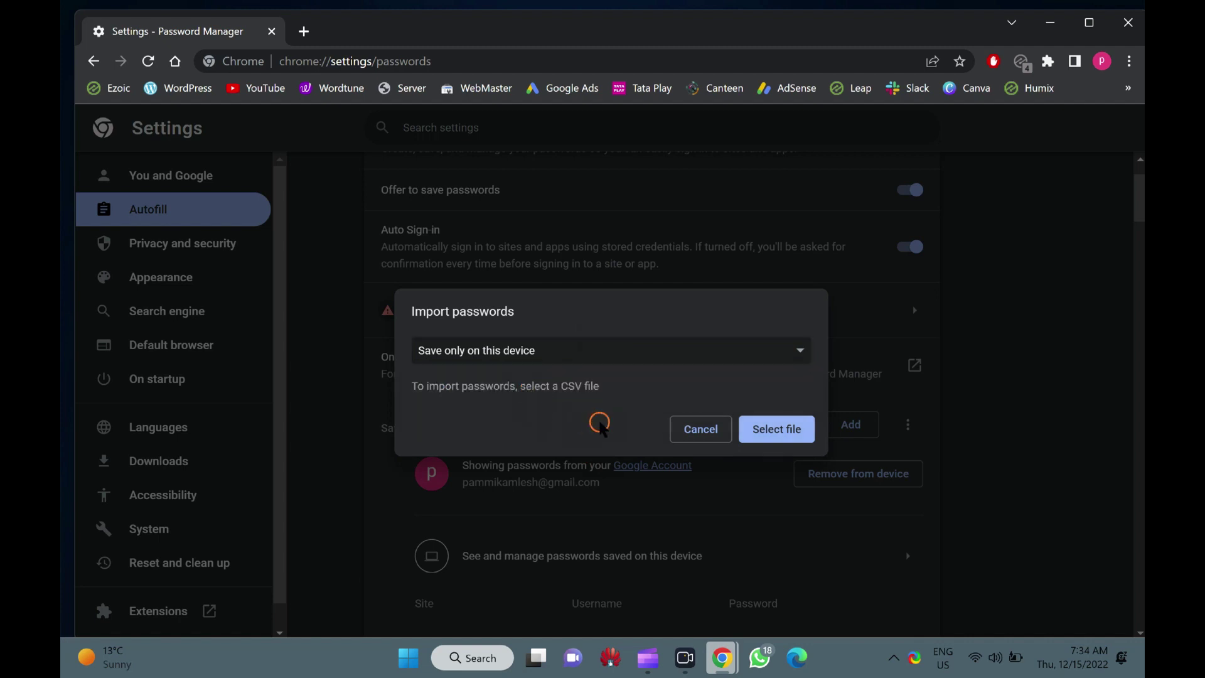
left_click(779, 433)
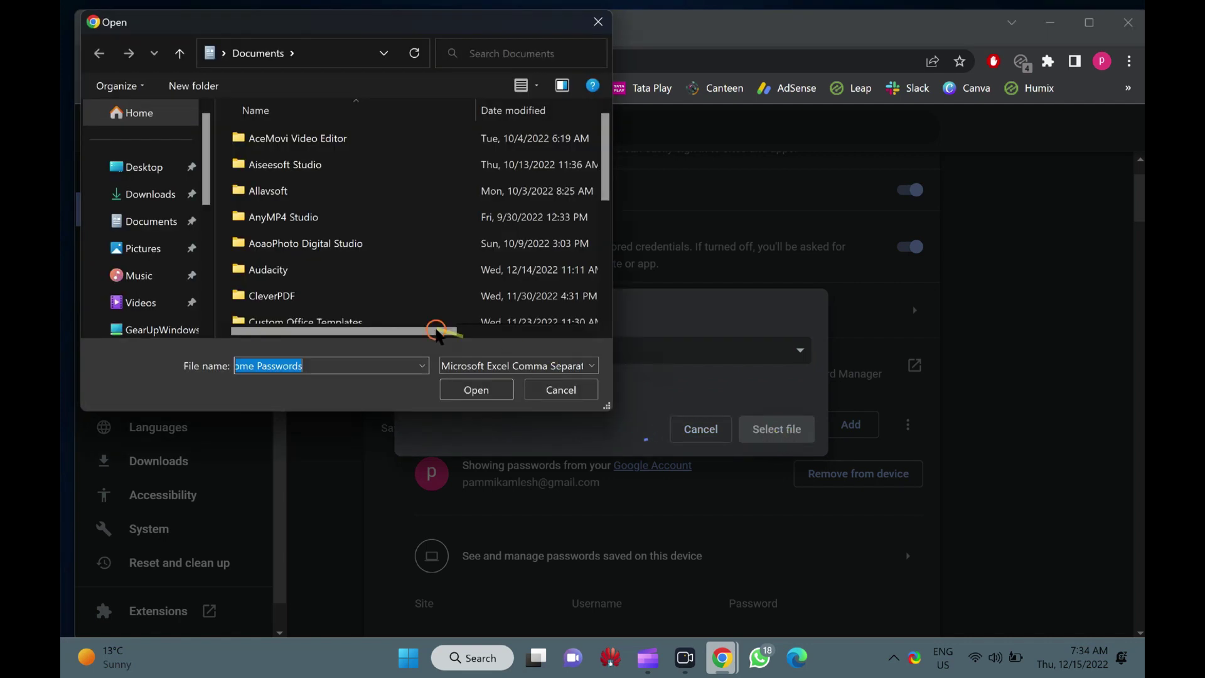
Import Chrome Passwords.csv from the Desktop, review the 75-passwords result, and click Done.
left_click(169, 246)
left_click(165, 167)
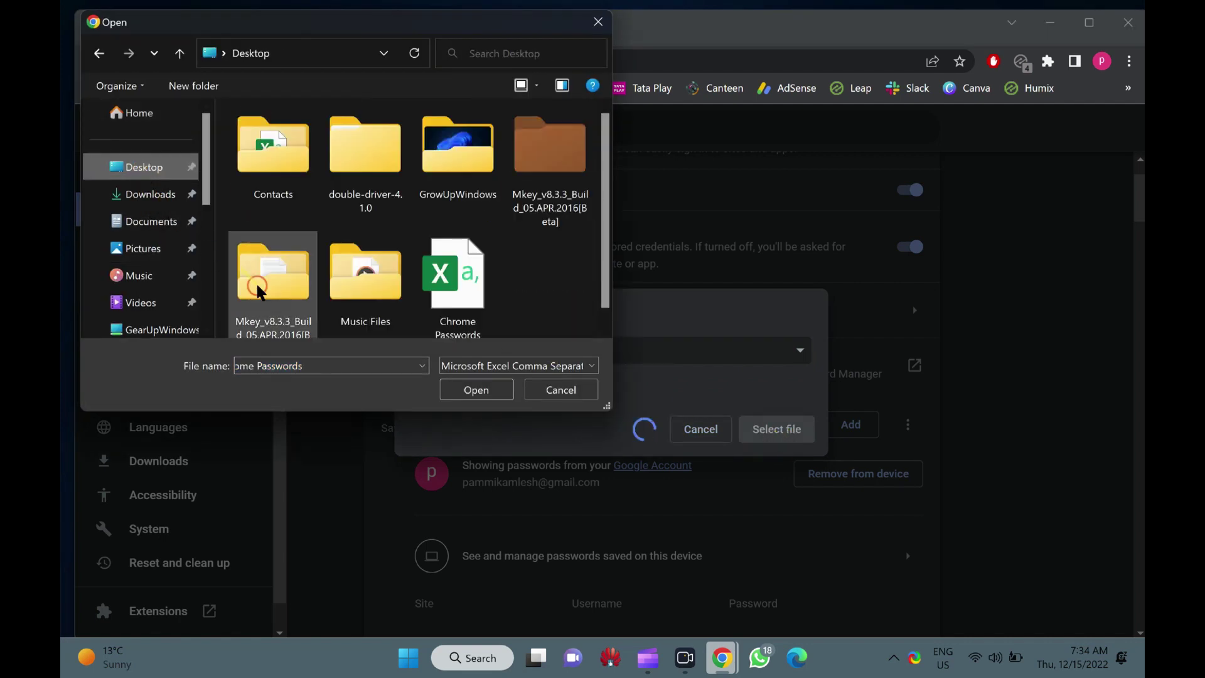
left_click(476, 389)
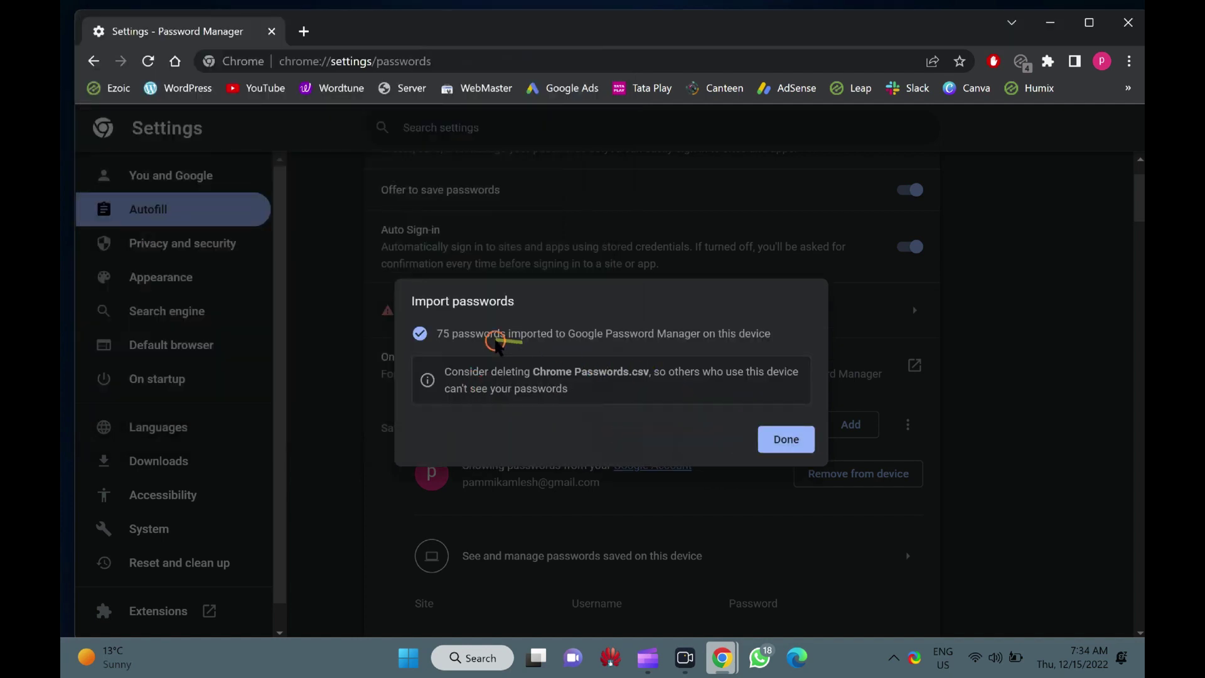
left_click_drag(433, 334, 726, 344)
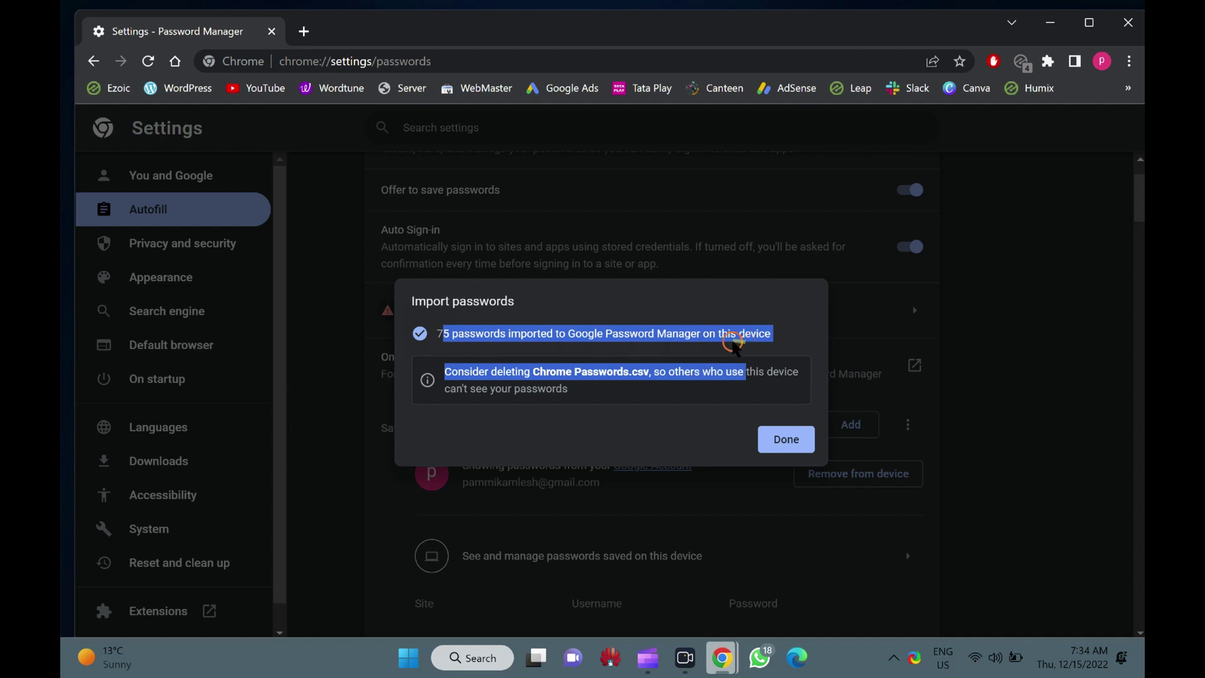
left_click_drag(434, 333, 796, 337)
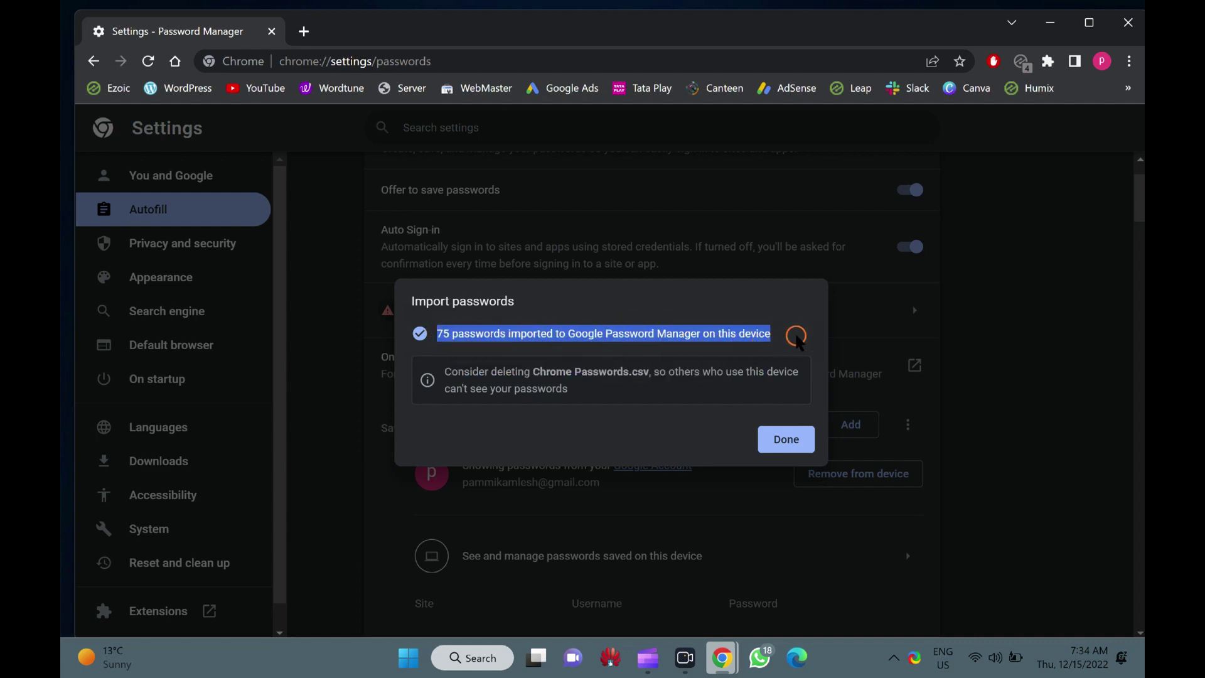
left_click(801, 436)
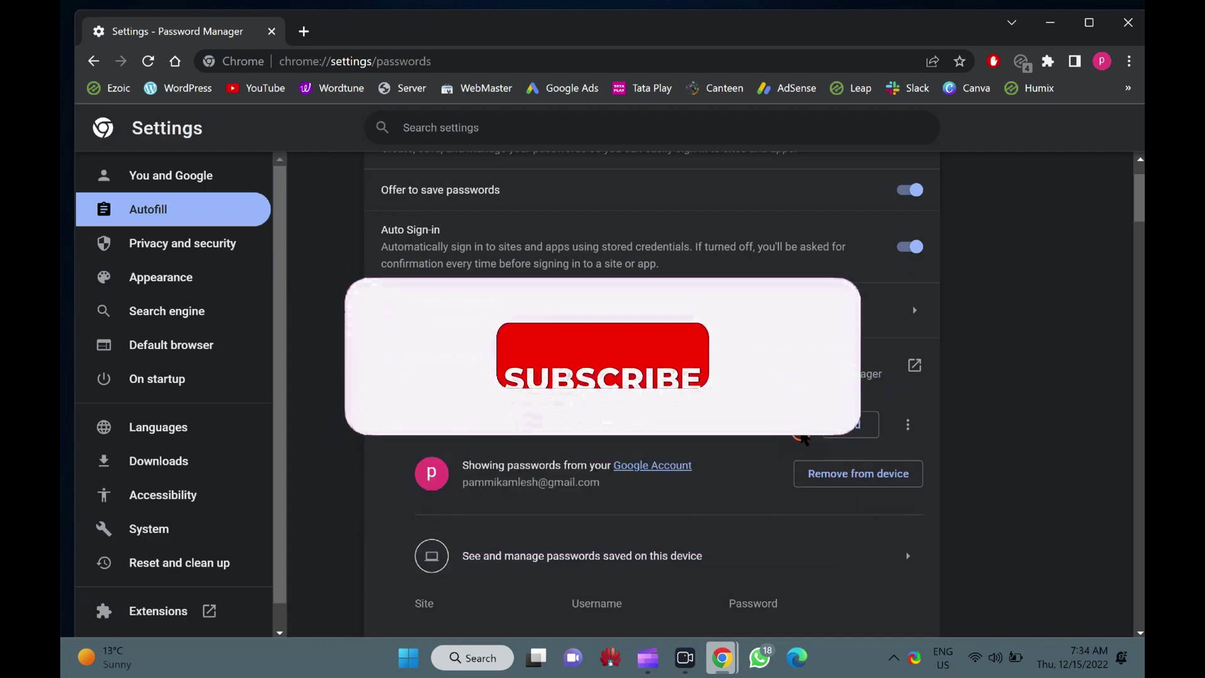